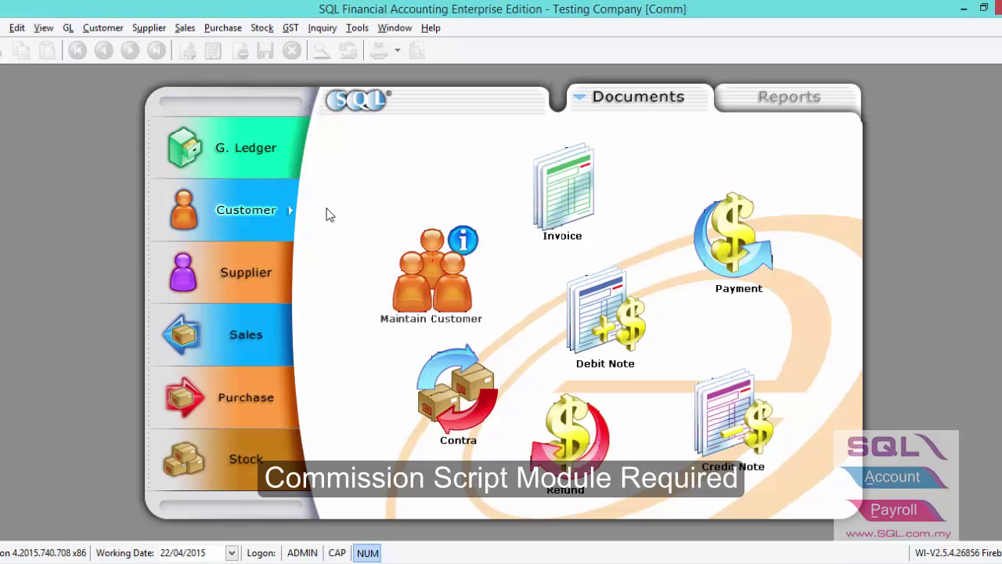
- In Maintain Commission Script, add a new script with code Comm-Ali and description Comm-Ali
left_click(354, 29)
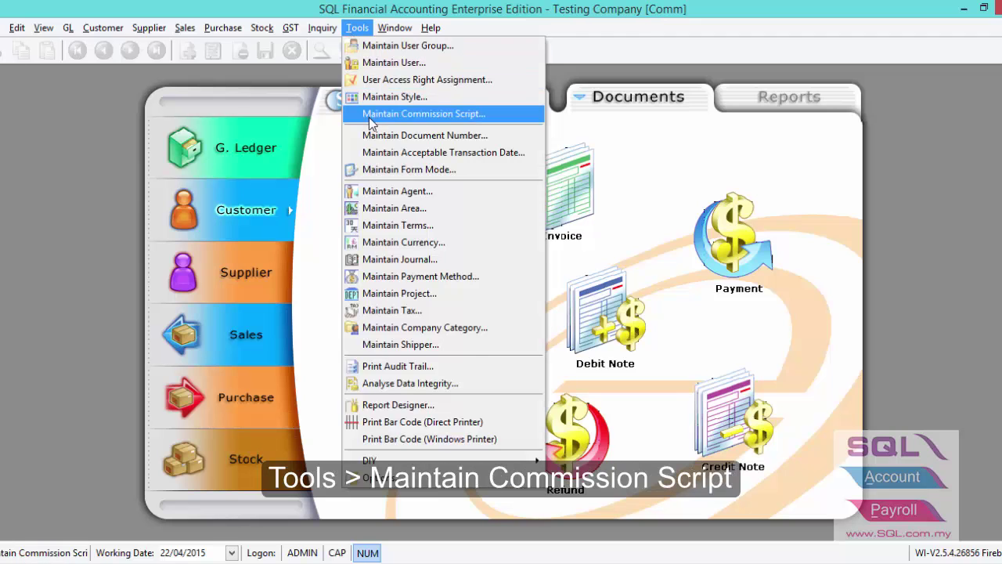
left_click(369, 117)
left_click(830, 114)
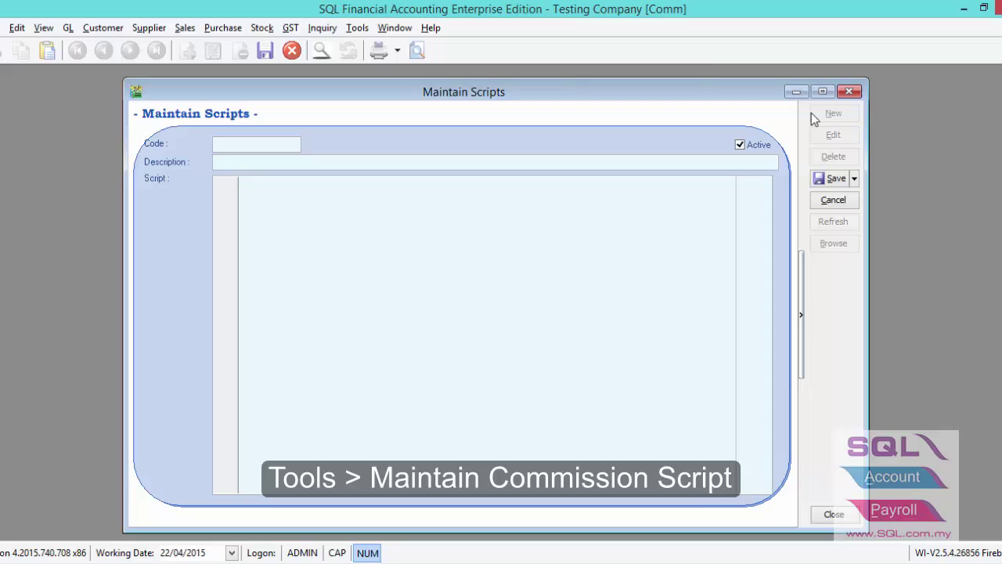
type("Comm-")
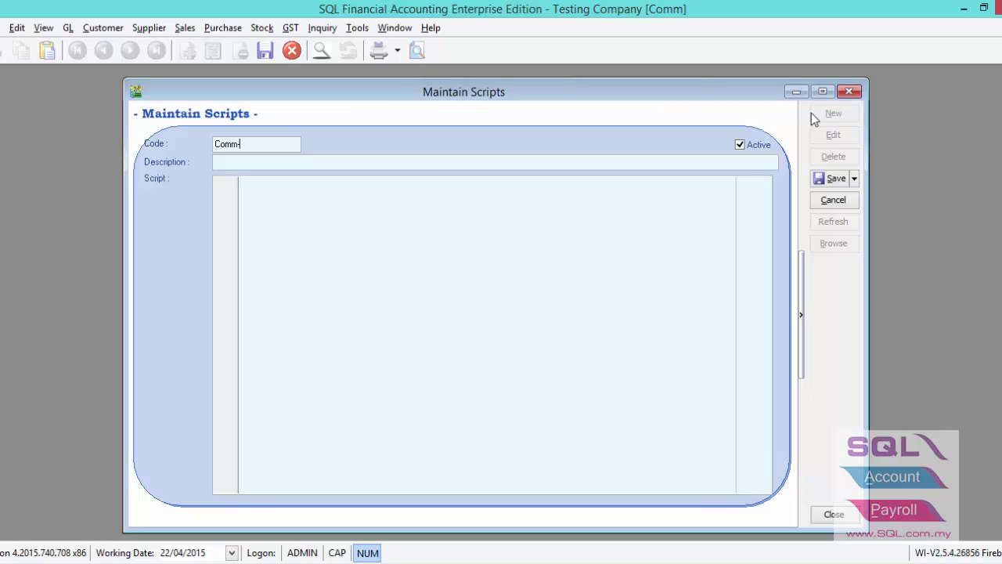
type("Ali")
key("ctrl+a")
key("ctrl+c")
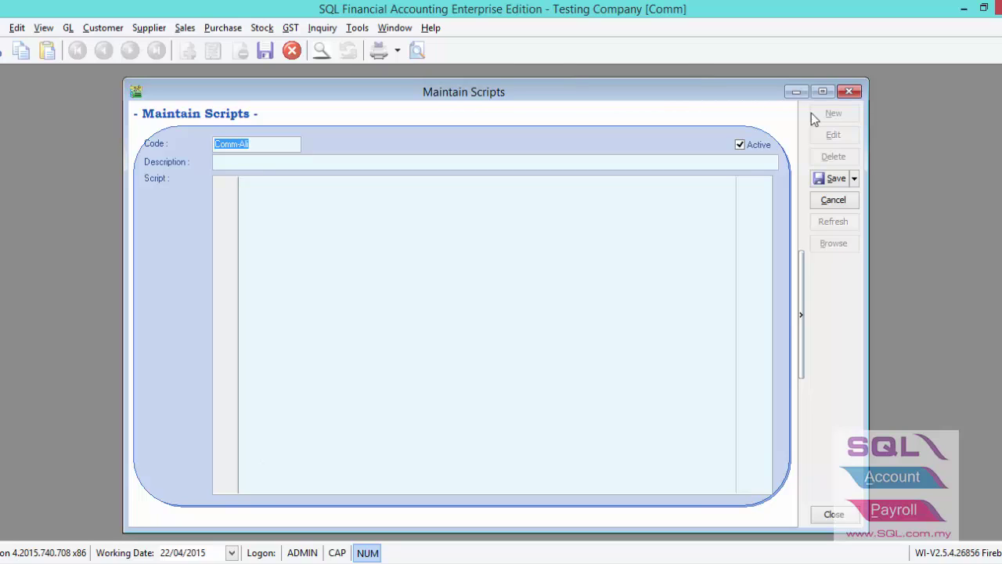
key("Tab")
key("ctrl+v")
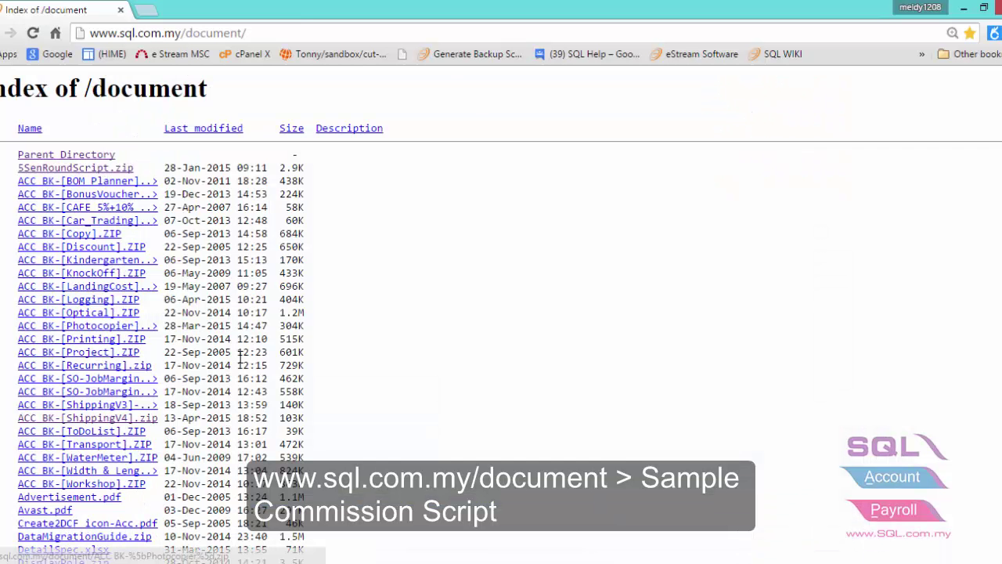
- Copy the CalculateCommission procedure from sql.com.my's Sample Commission Script into the Comm-Ali script body
scroll(351, 357, "down", 4)
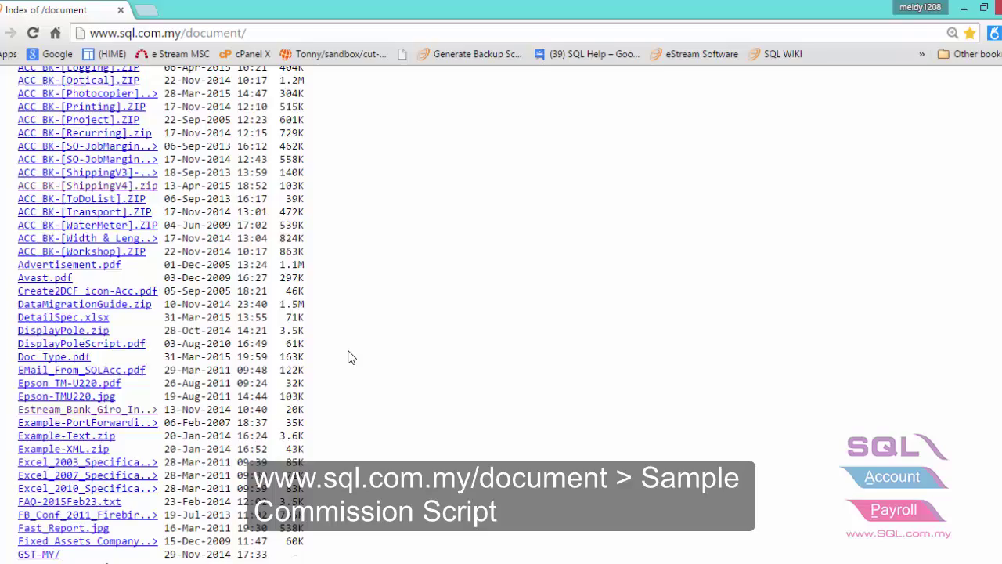
scroll(352, 357, "down", 20)
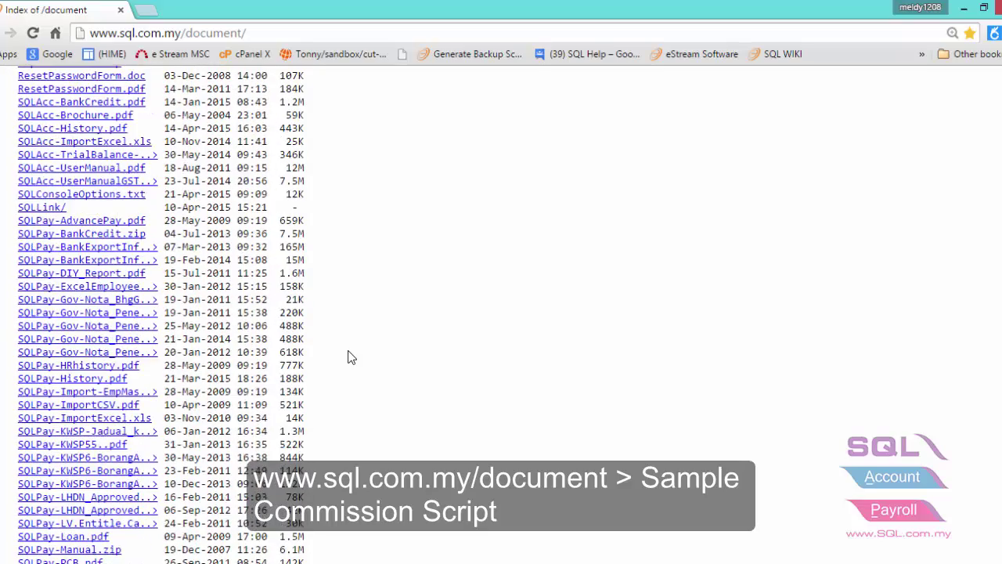
scroll(351, 357, "down", 8)
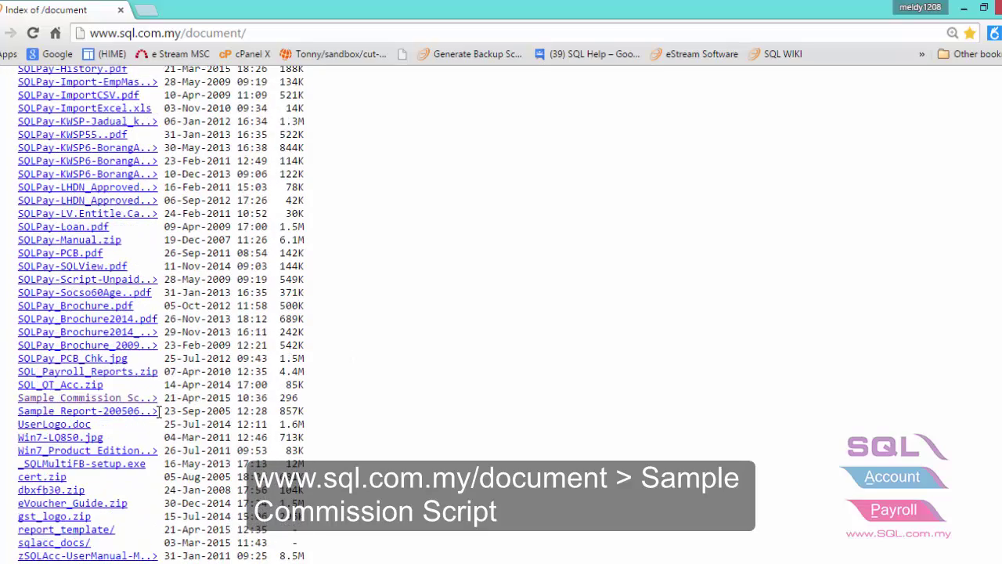
left_click(136, 405)
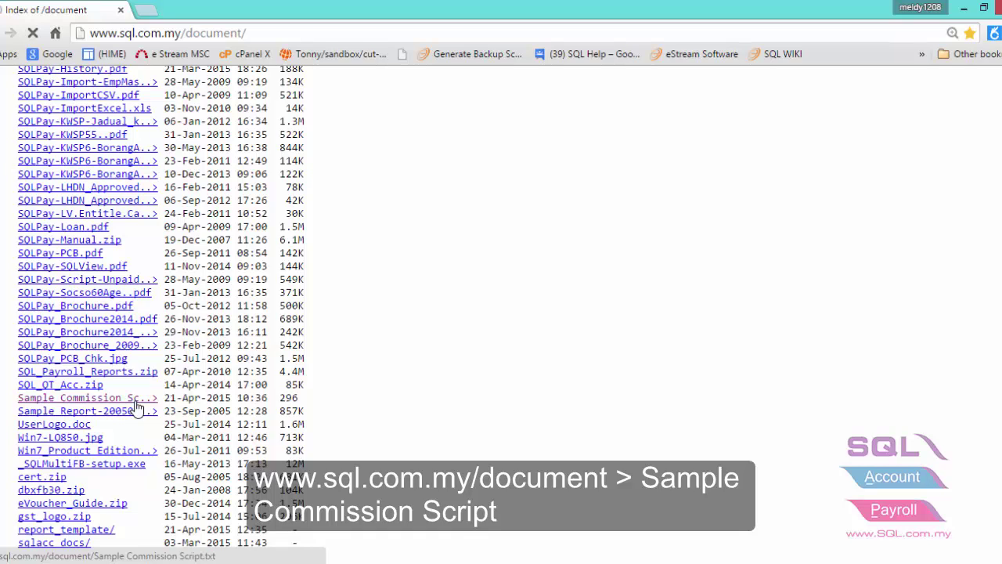
left_click_drag(107, 318, 1, 80)
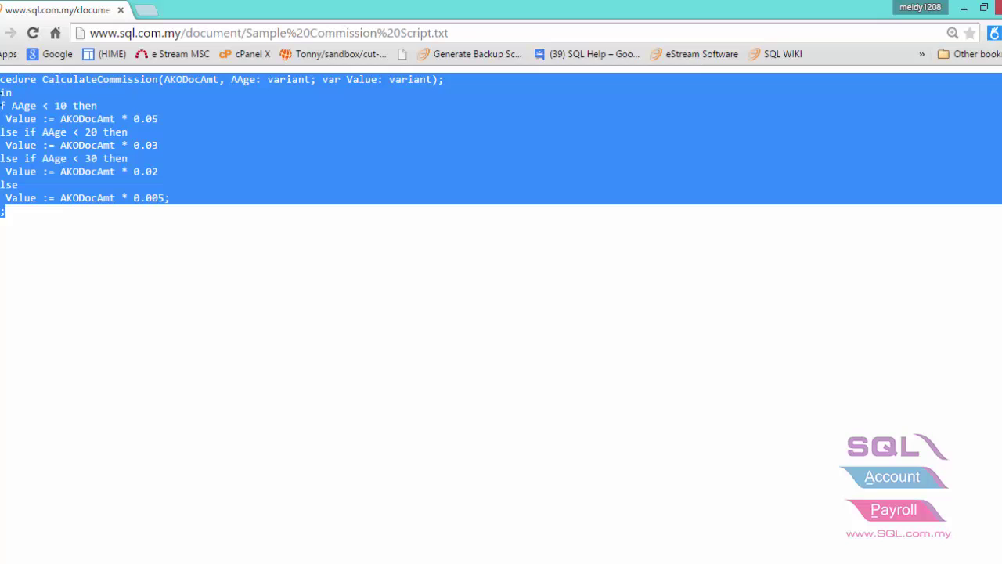
right_click(4, 98)
left_click(11, 110)
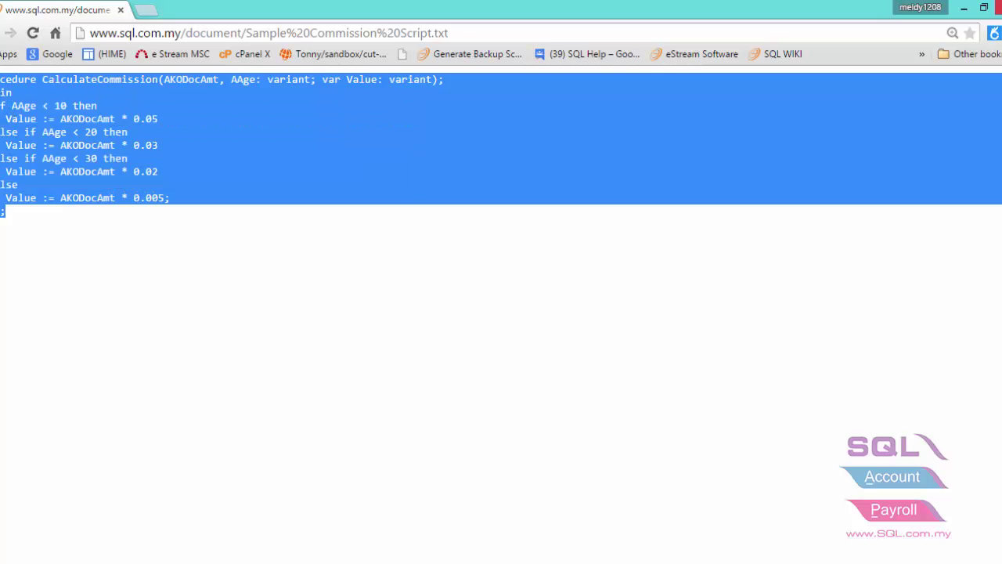
left_click(964, 8)
key("ctrl+v")
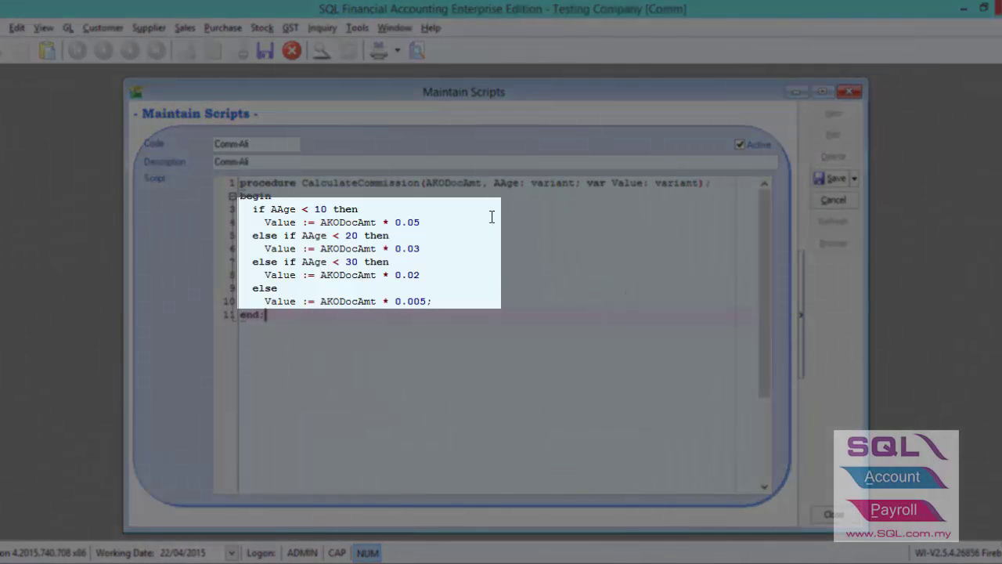
- Check the age tiers: 0.05 below 10, 0.03 below 20, 0.02 below 30, otherwise 0.005
left_click_drag(333, 209, 423, 224)
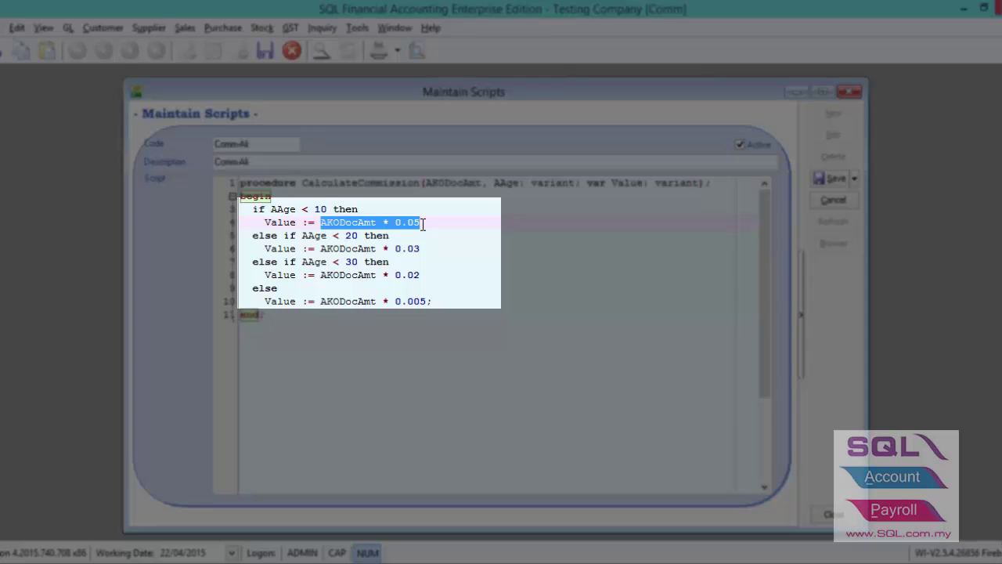
left_click_drag(357, 209, 304, 209)
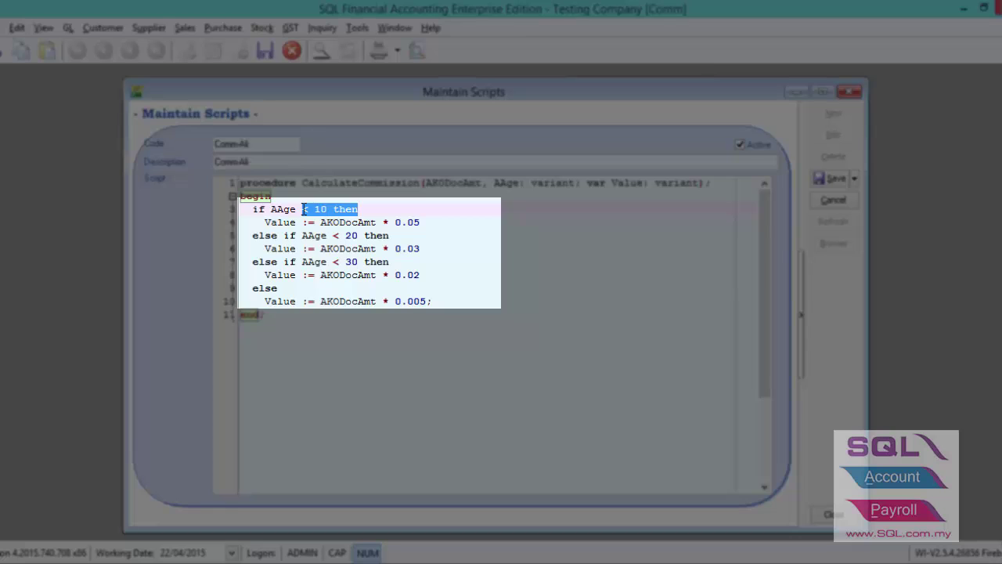
left_click_drag(315, 222, 425, 226)
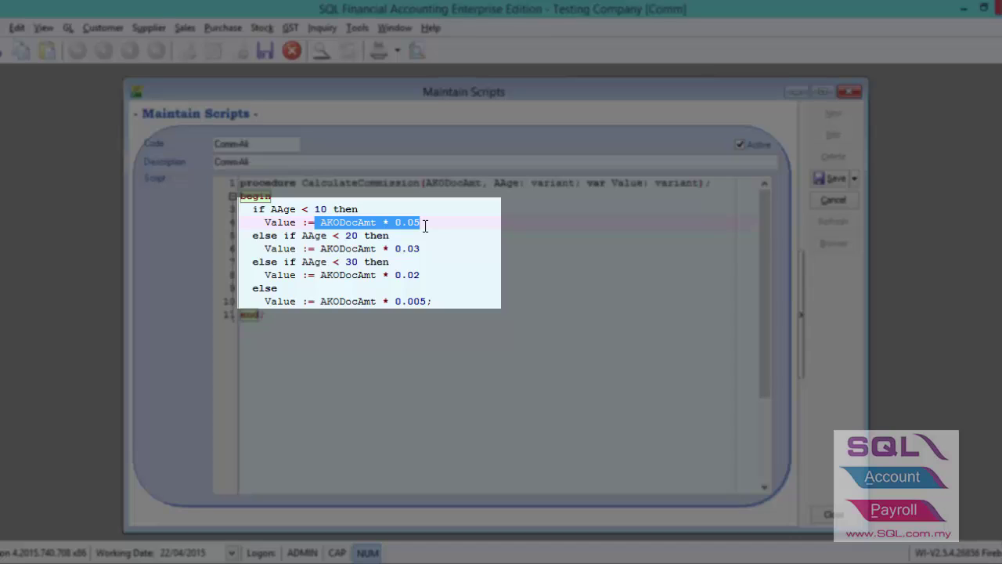
left_click_drag(296, 235, 397, 235)
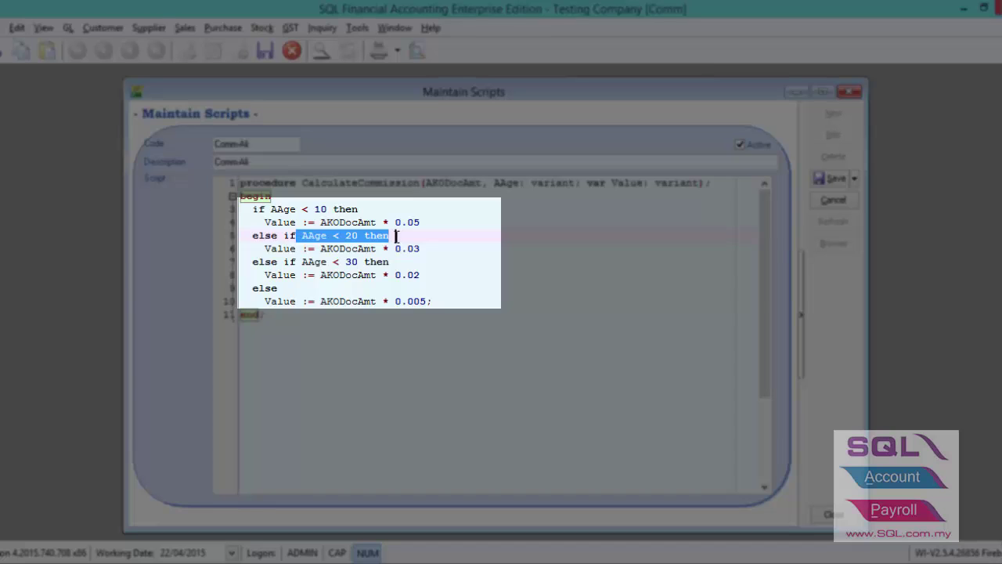
left_click_drag(324, 245, 421, 249)
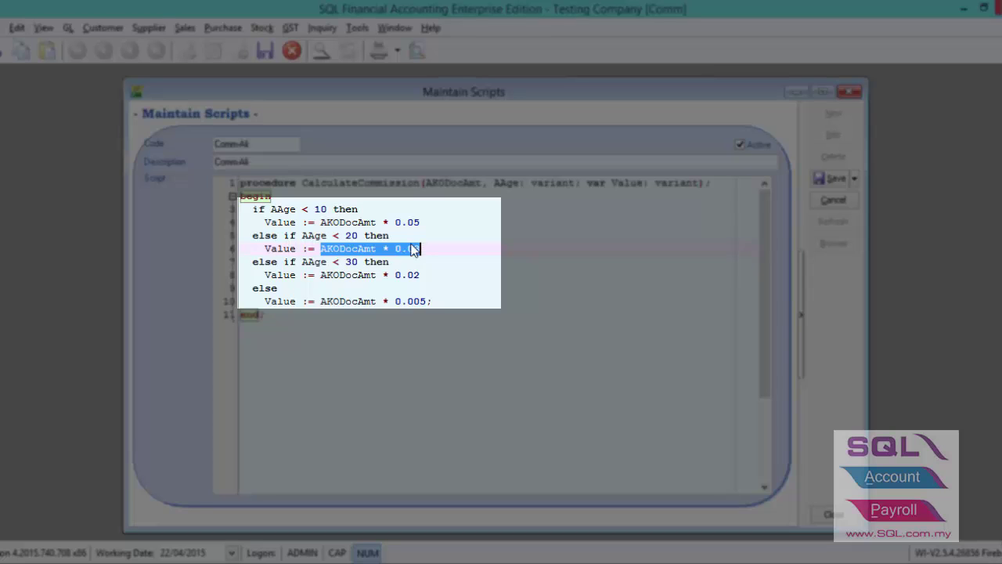
left_click(299, 262)
left_click_drag(312, 262, 422, 275)
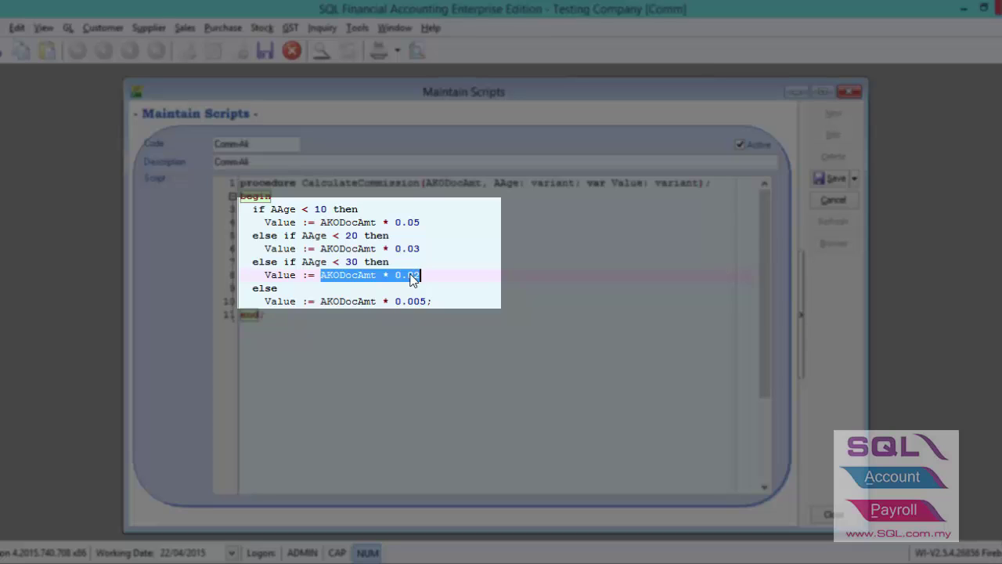
left_click(315, 301)
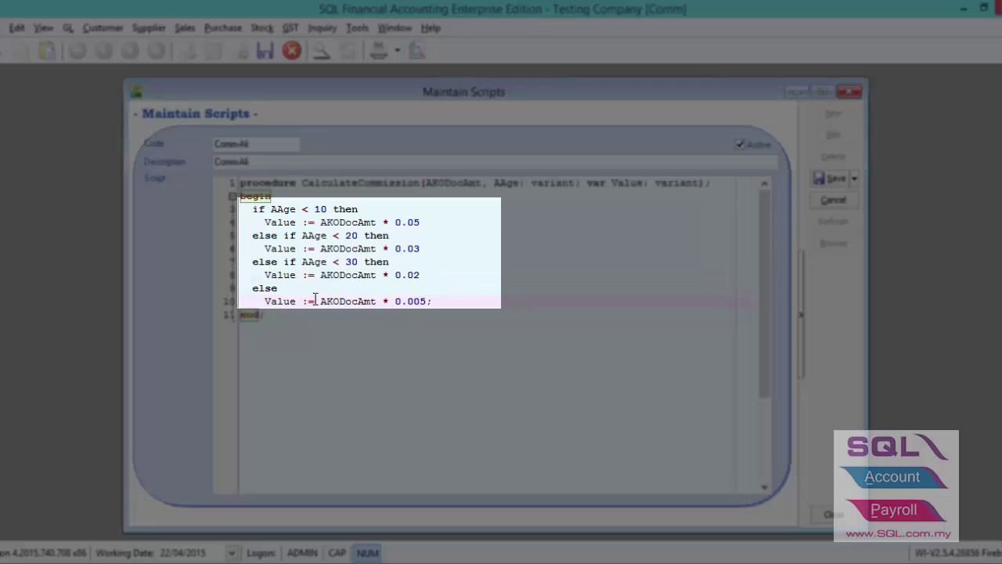
left_click_drag(315, 301, 450, 301)
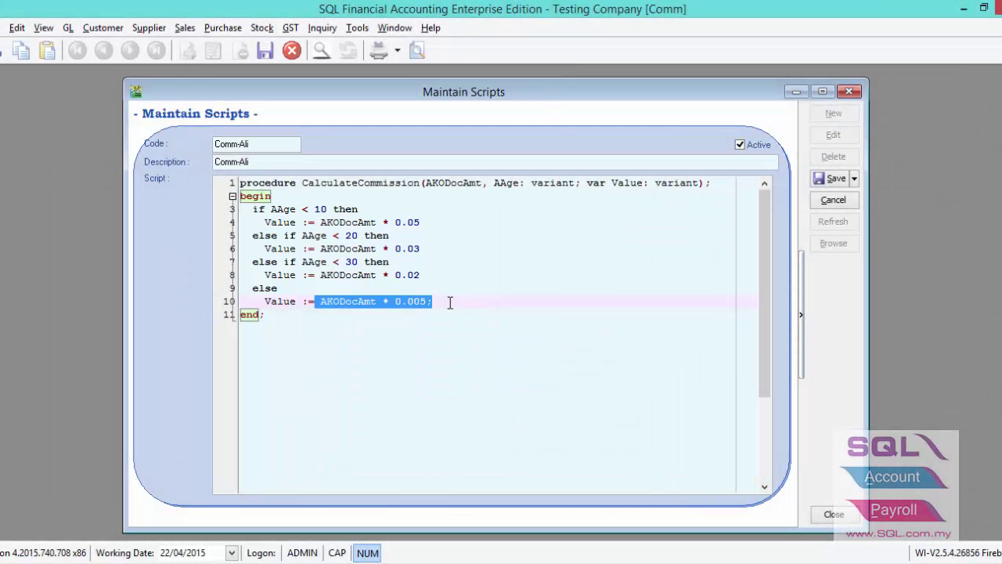
- Save Comm-Ali, then create script Comm-Halim (code and description) with the same procedure pasted in
left_click(829, 173)
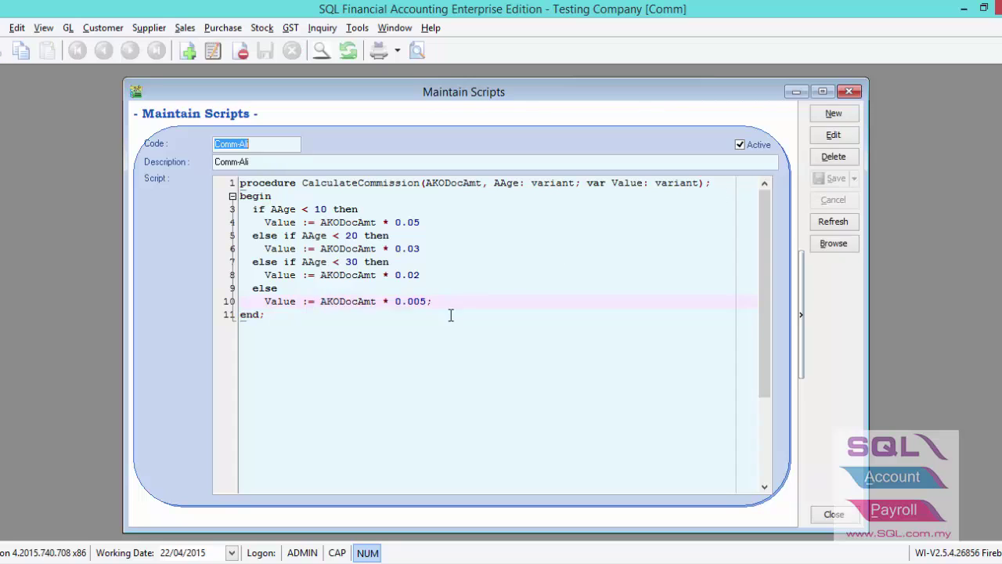
key("ctrl+a")
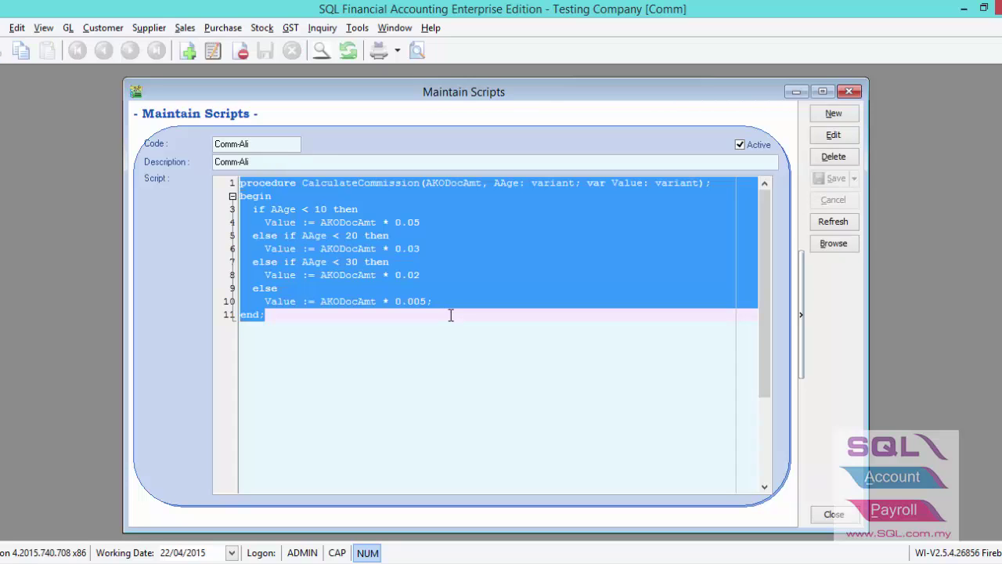
left_click(850, 118)
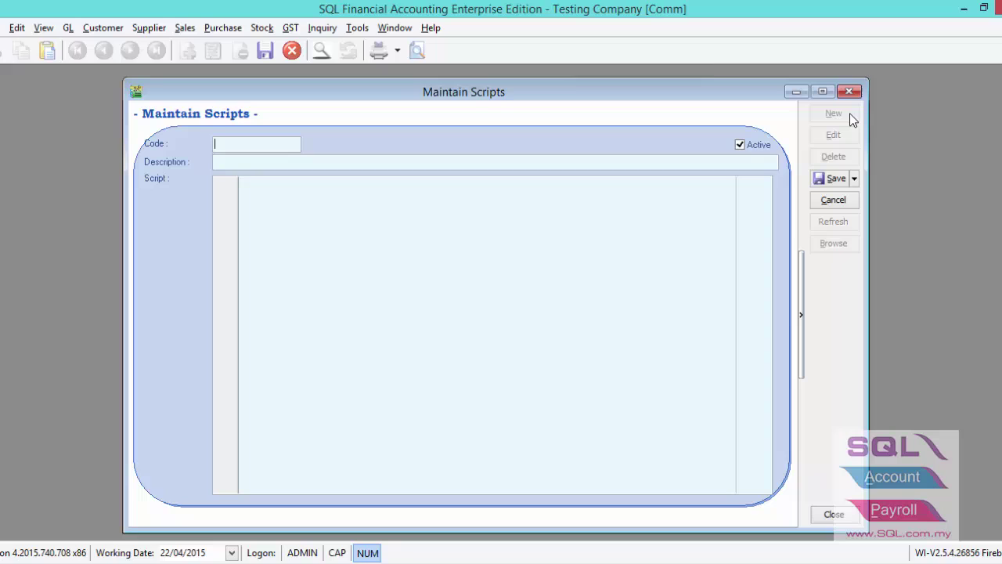
type("Comm-Hal")
type("im")
type("Comm-H")
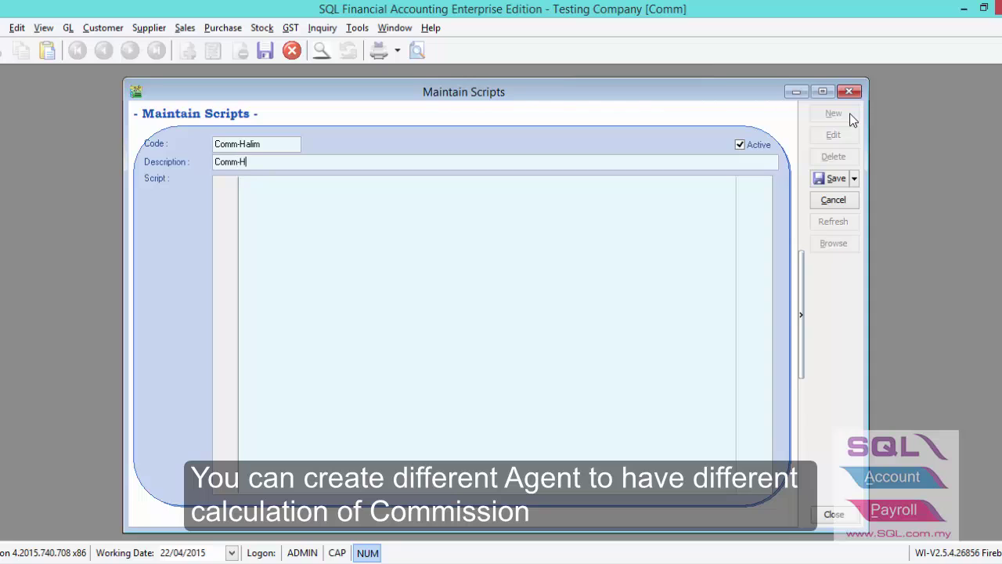
type("alim")
left_click(504, 298)
key("ctrl+v")
double_click(321, 209)
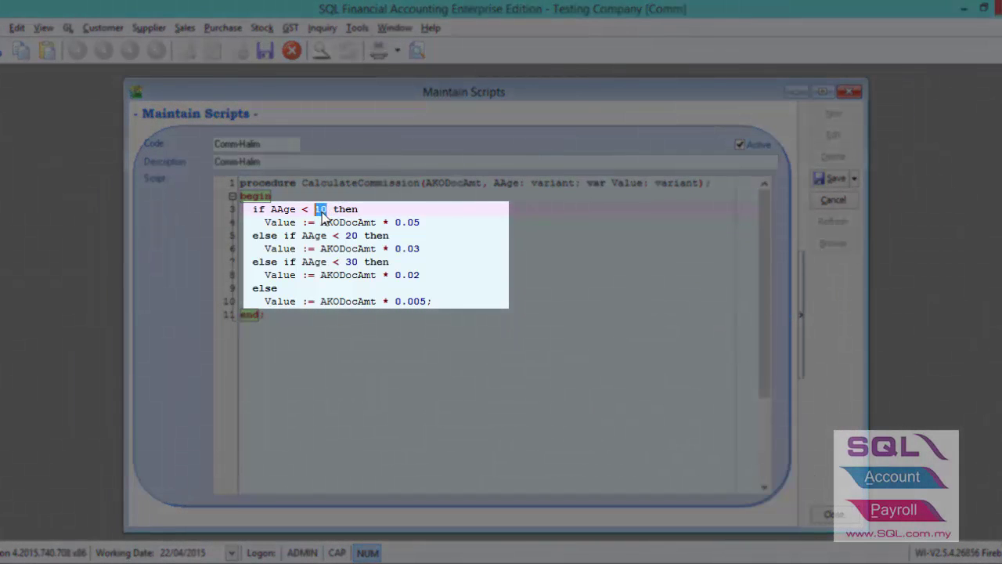
- Change Comm-Halim's first two age thresholds to 30 and 90
type("30")
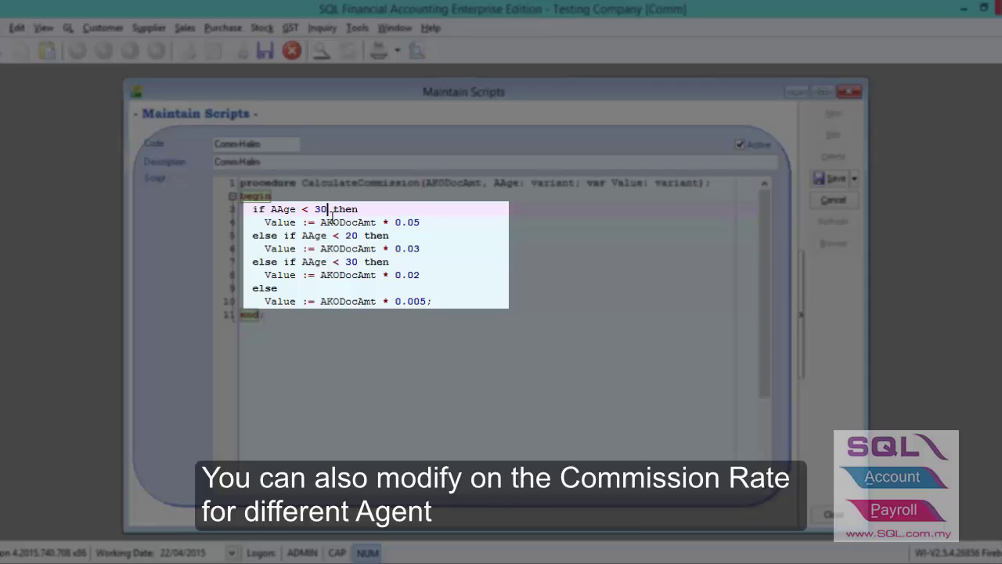
left_click_drag(420, 222, 394, 222)
left_click(349, 236)
key("Delete")
type("9")
left_click(414, 249)
left_click_drag(419, 249, 385, 249)
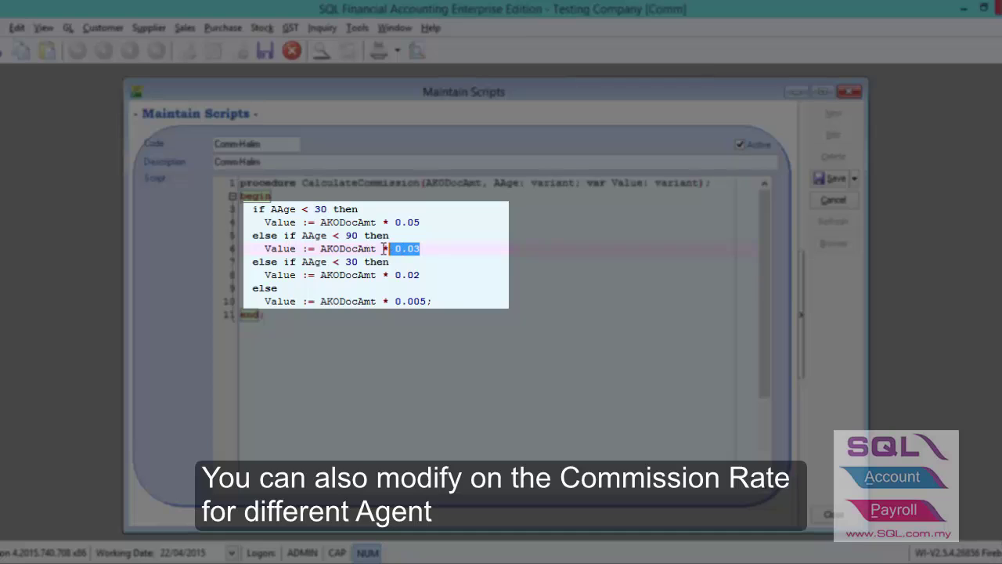
- Set the third threshold to 150, adjust the 0.02 and 0.005 rates, then save and close
double_click(351, 262)
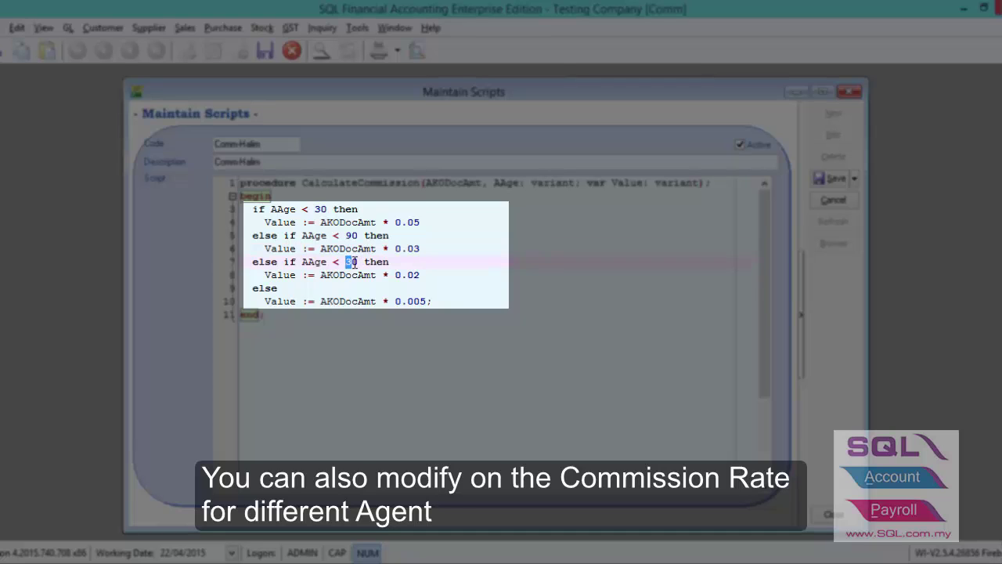
type("1500")
key("BackSpace")
left_click_drag(414, 275, 396, 277)
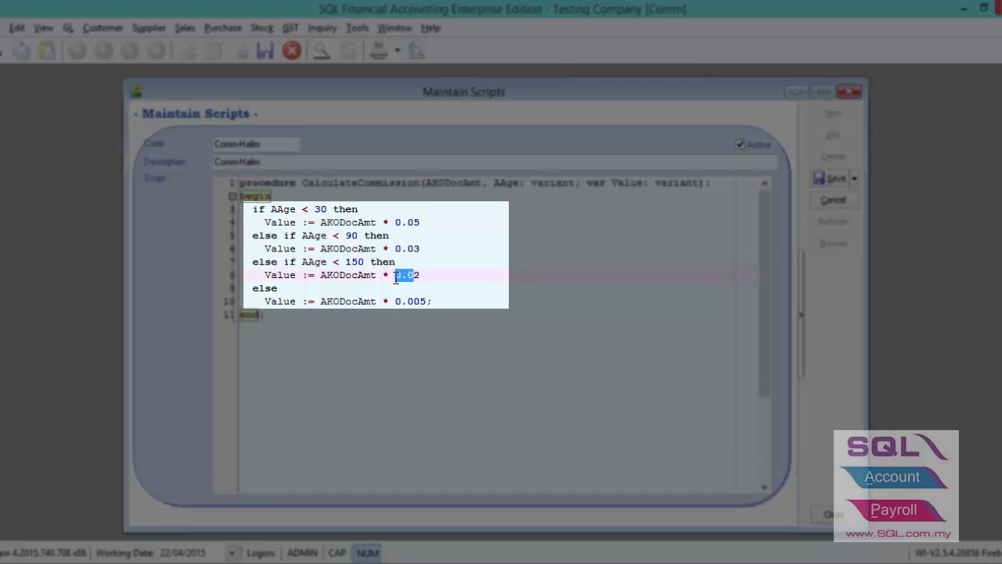
left_click(385, 301)
left_click_drag(427, 301, 397, 303)
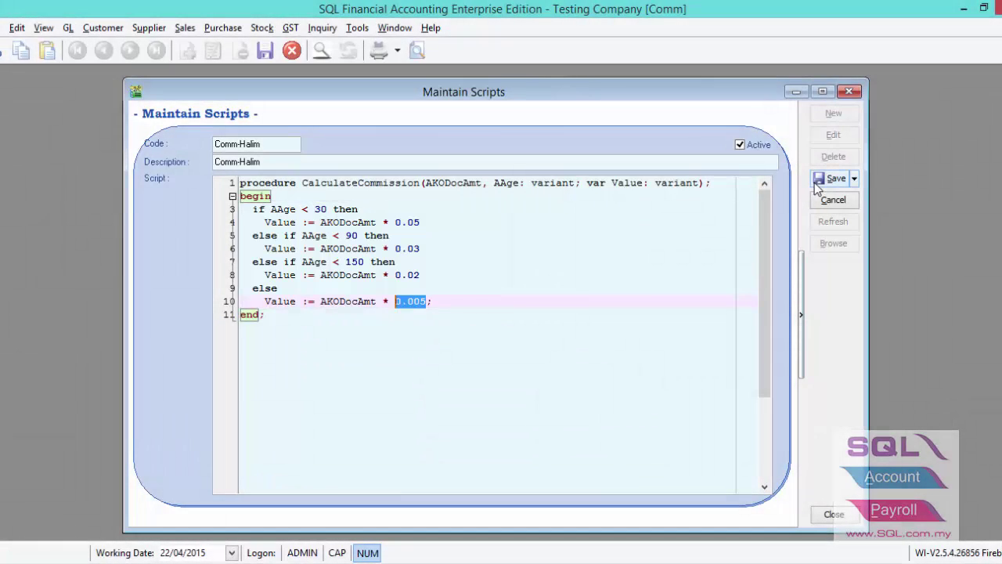
left_click(818, 182)
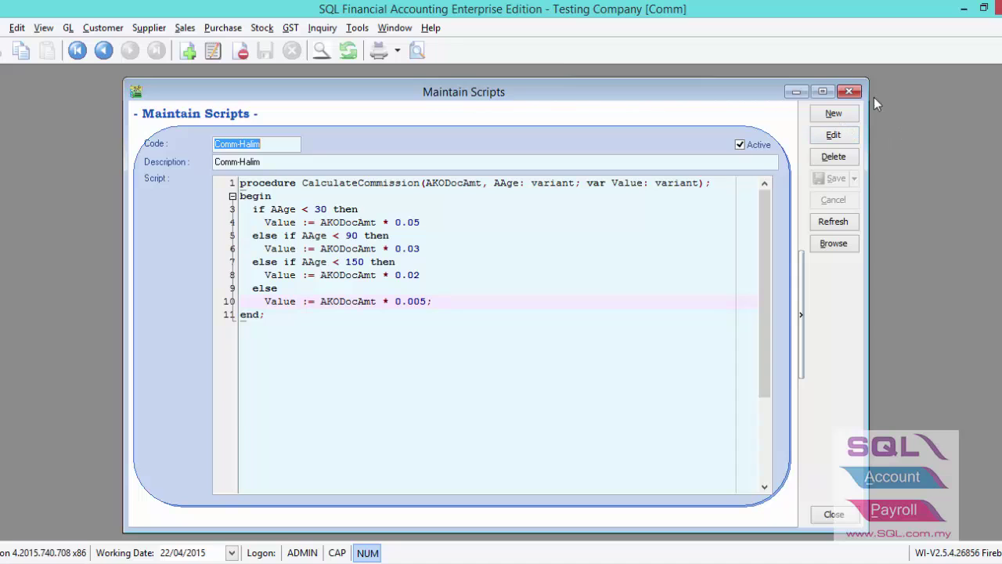
left_click(853, 92)
- In Maintain Agent, attach the Comm-Ali commission script to agent ALI and save
left_click(366, 30)
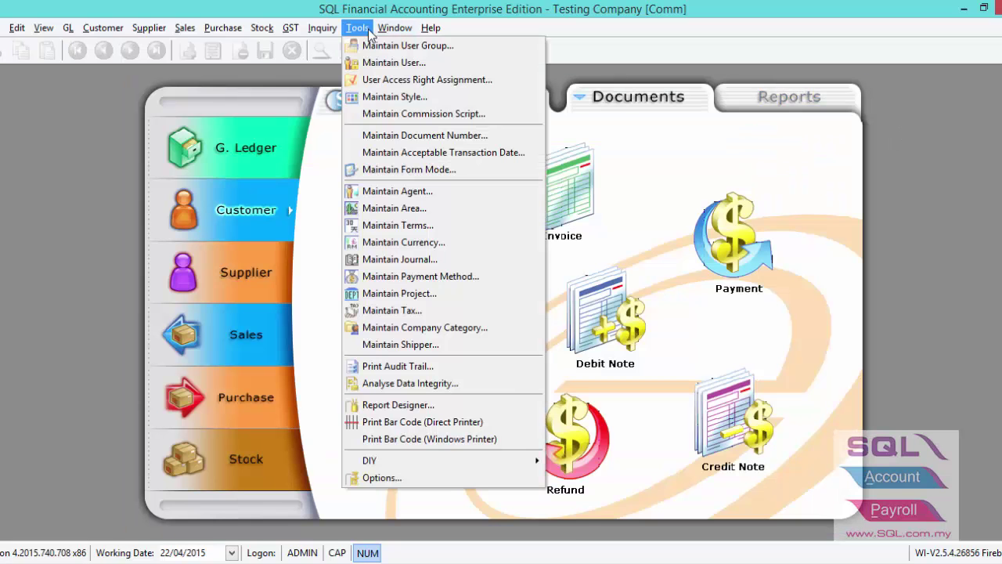
left_click(390, 194)
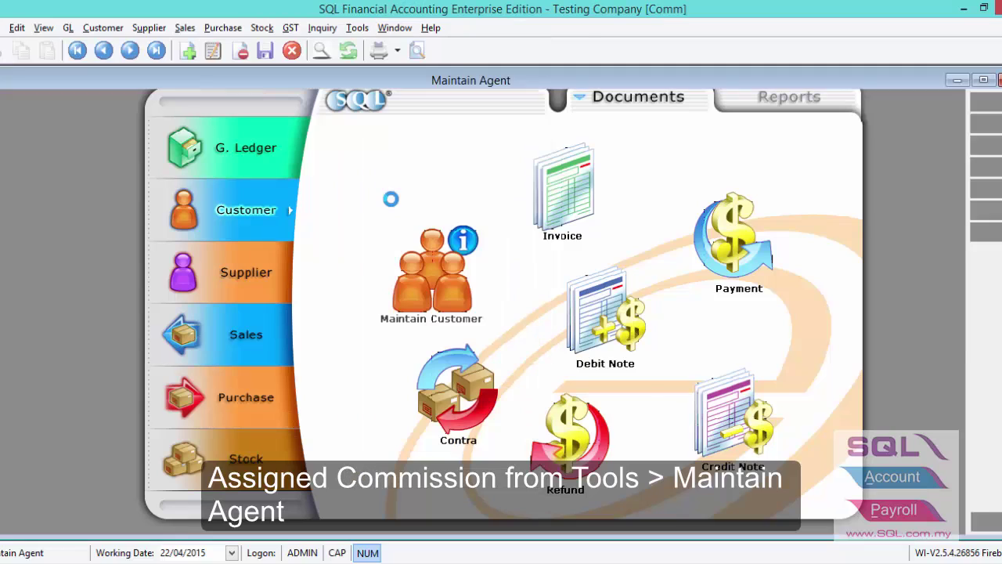
key("Up")
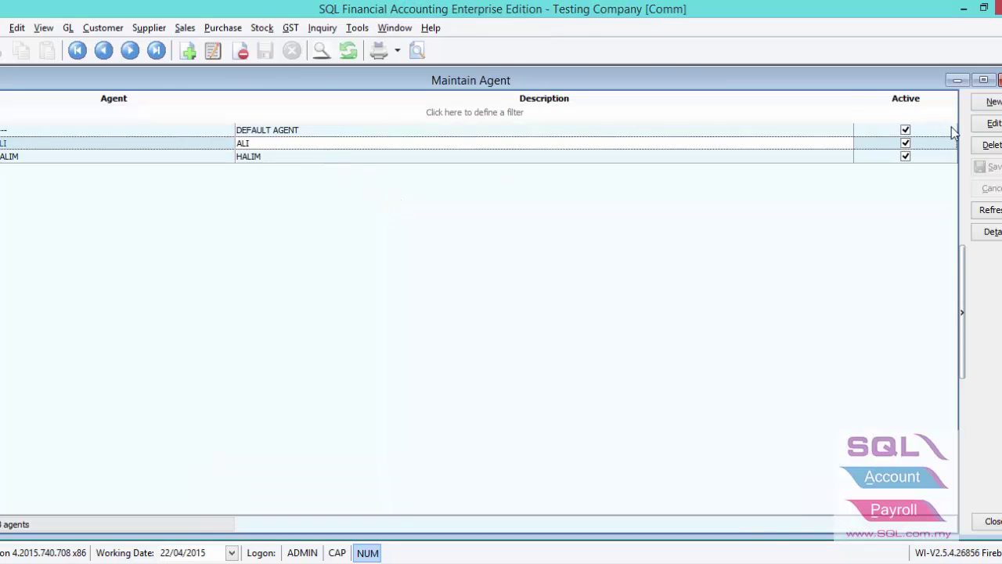
left_click(976, 127)
left_click(28, 119)
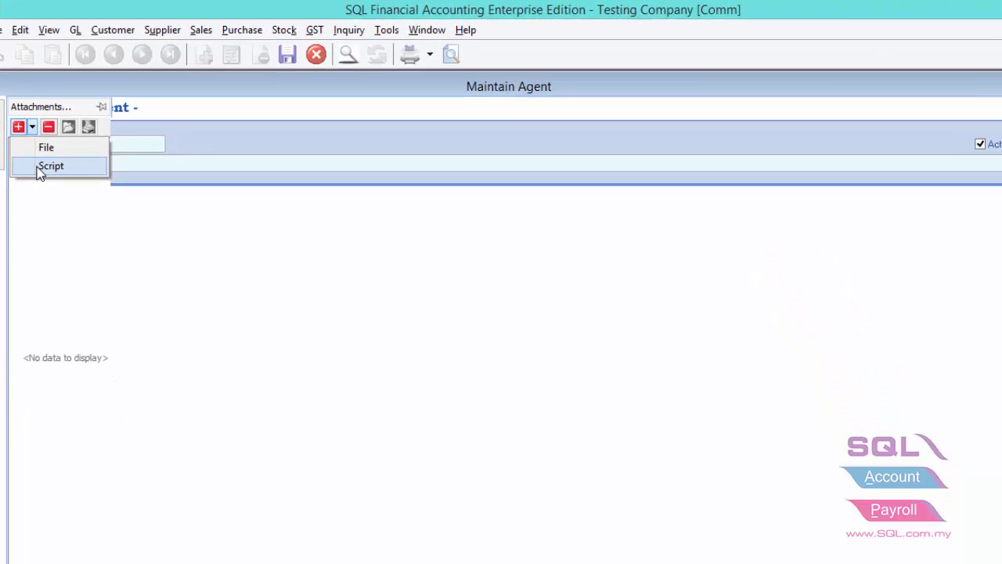
left_click(102, 329)
left_click(377, 193)
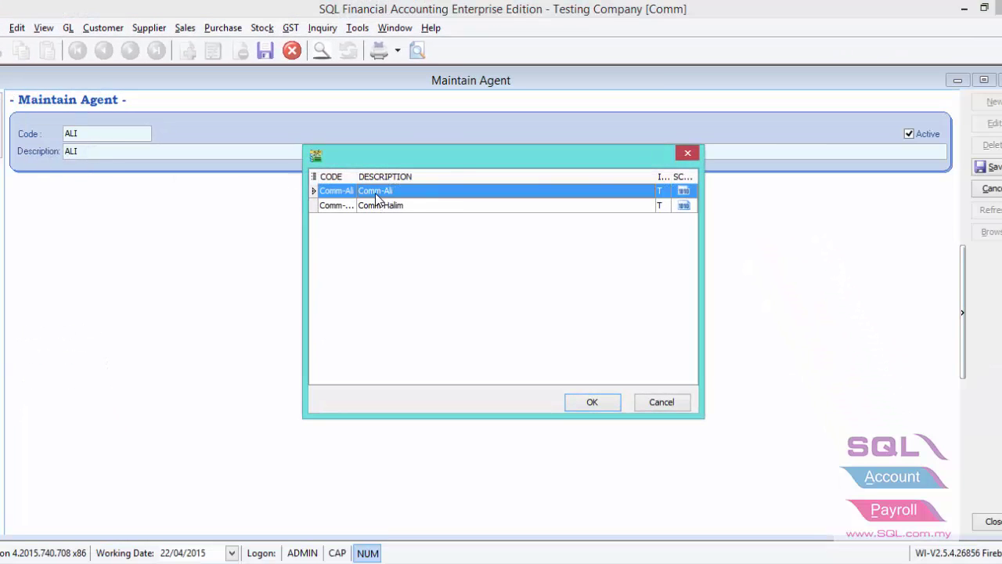
left_click(591, 402)
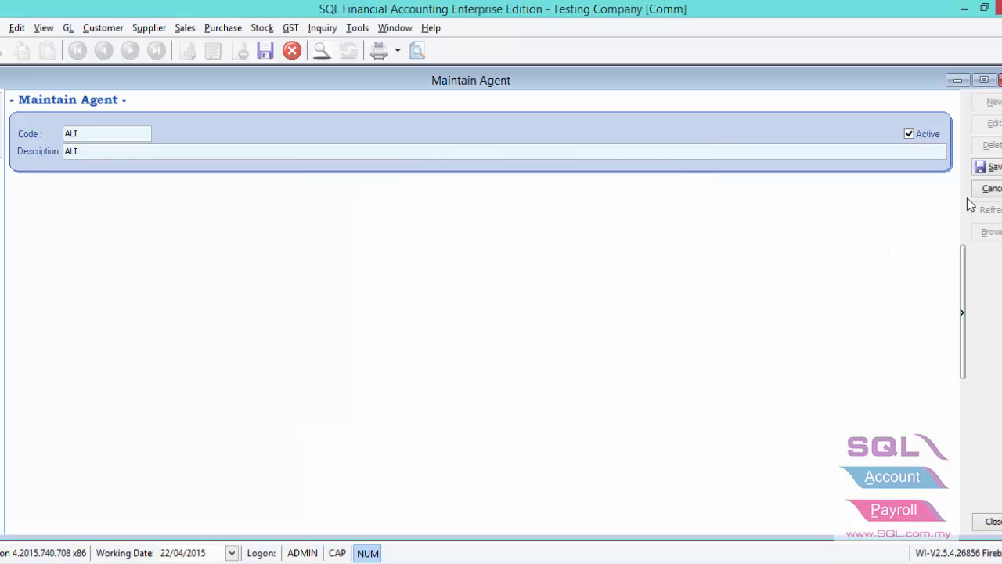
left_click(988, 167)
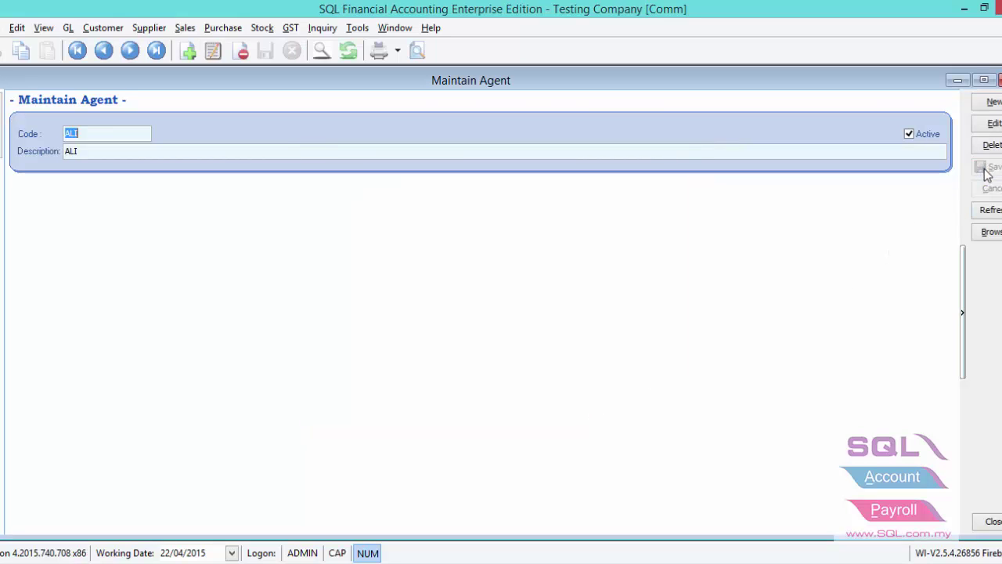
left_click(990, 232)
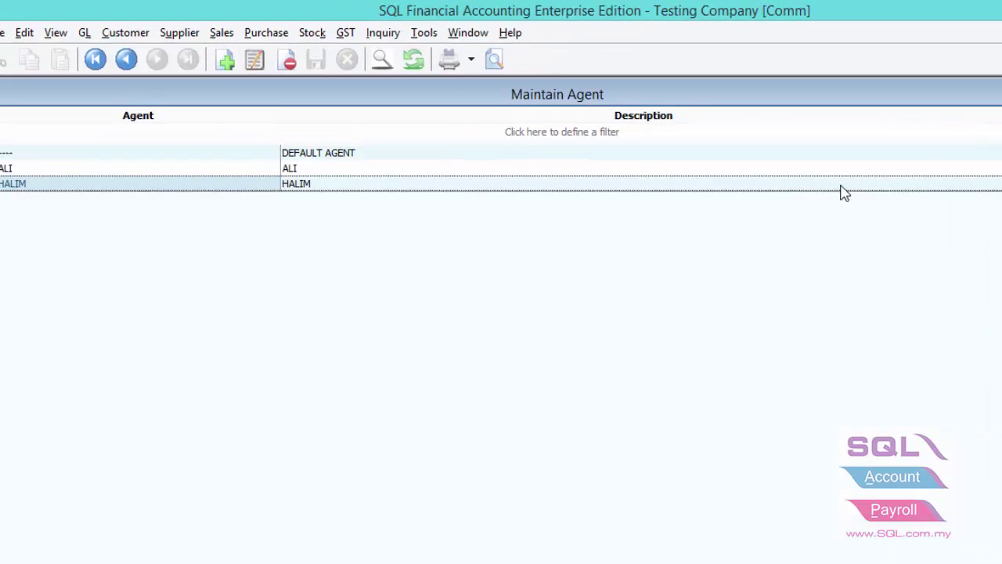
- Attach the Comm-Halim commission script to agent HALIM and save the record
double_click(844, 188)
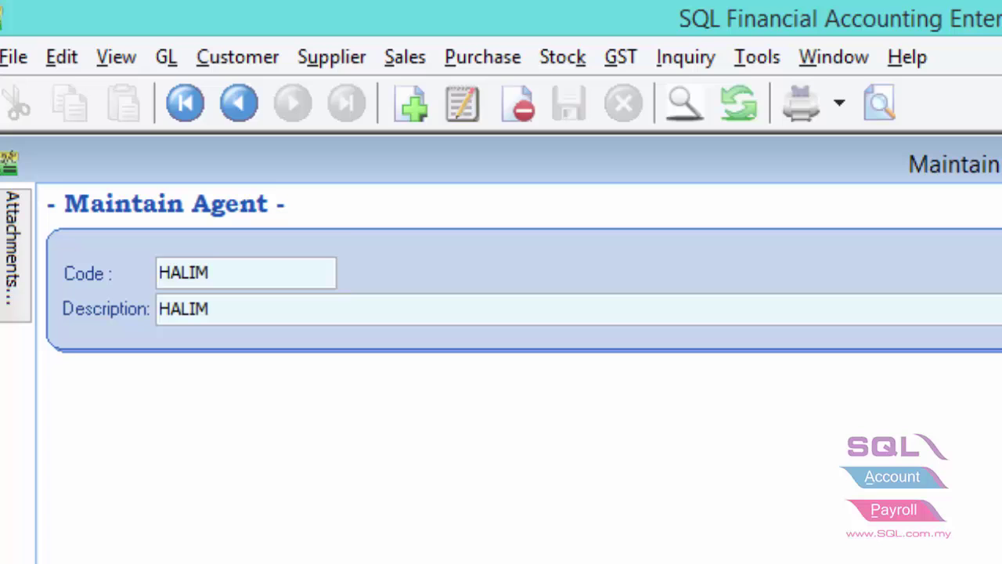
left_click(86, 244)
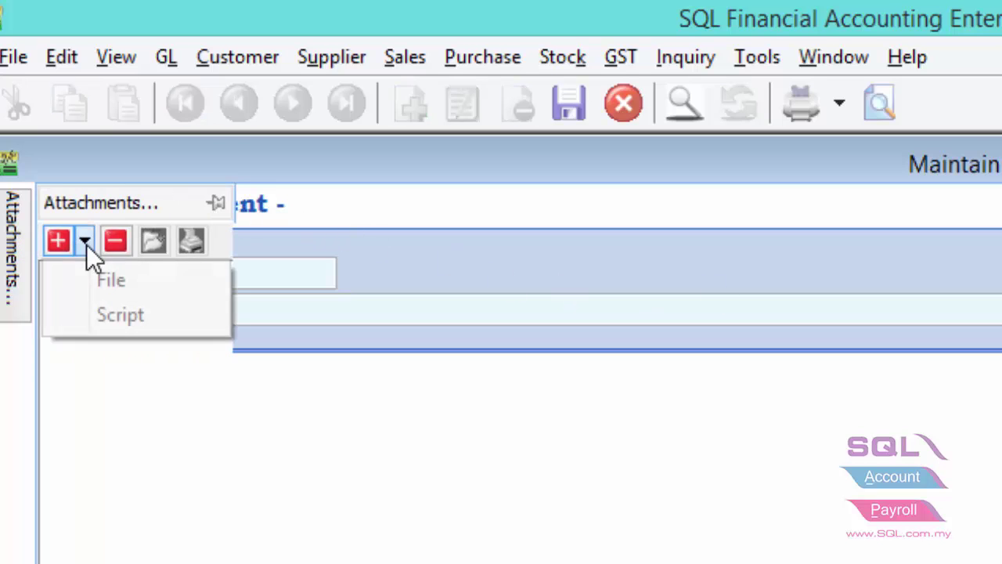
left_click(106, 317)
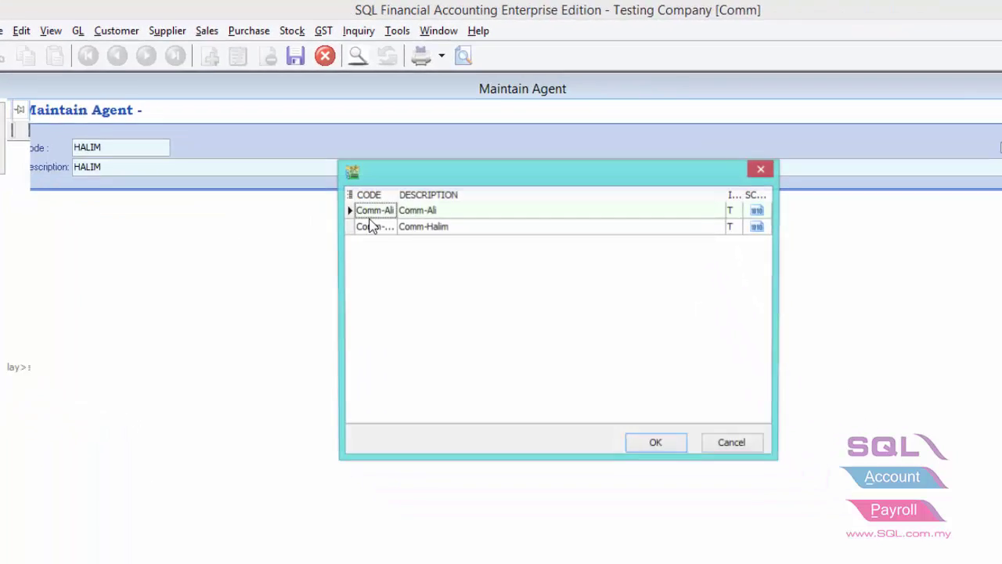
left_click(430, 227)
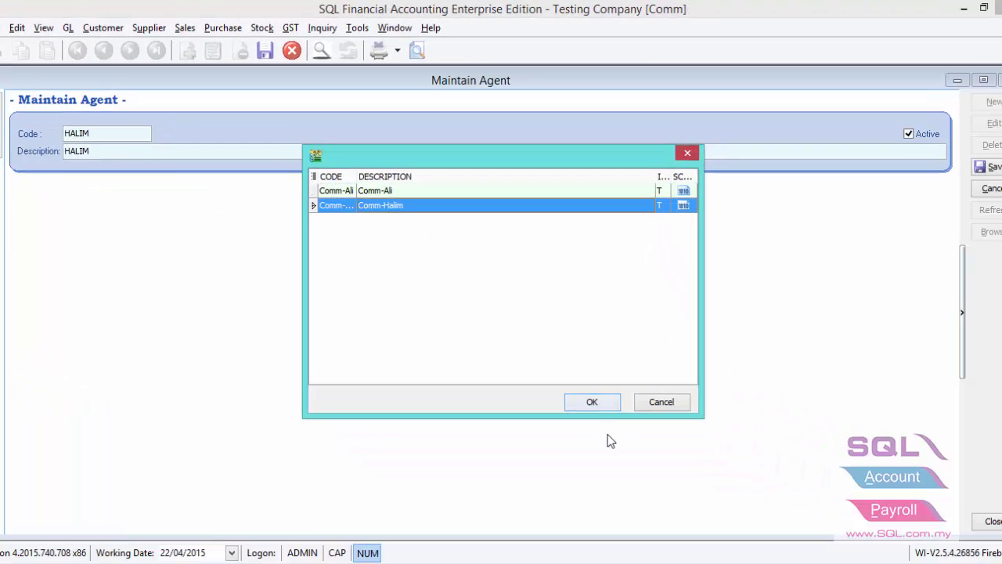
left_click(655, 442)
left_click(985, 166)
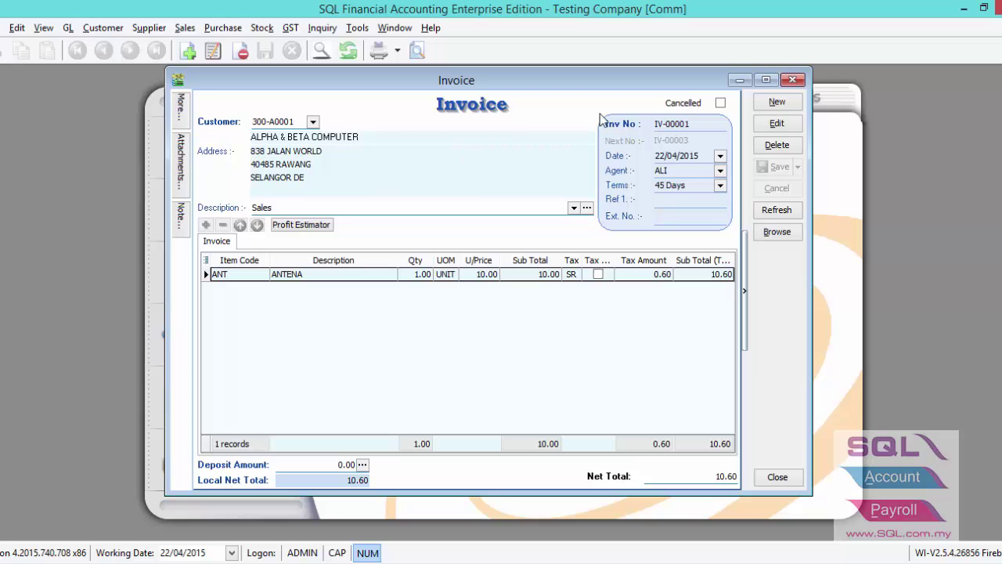
- Close invoice IV-00001 for agent ALI after reviewing it
left_click(792, 80)
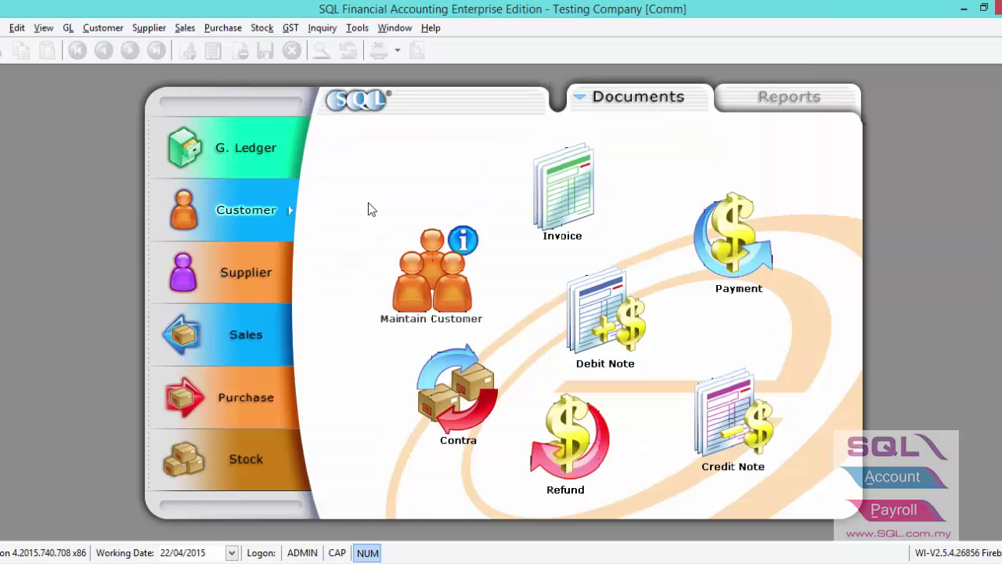
left_click(740, 263)
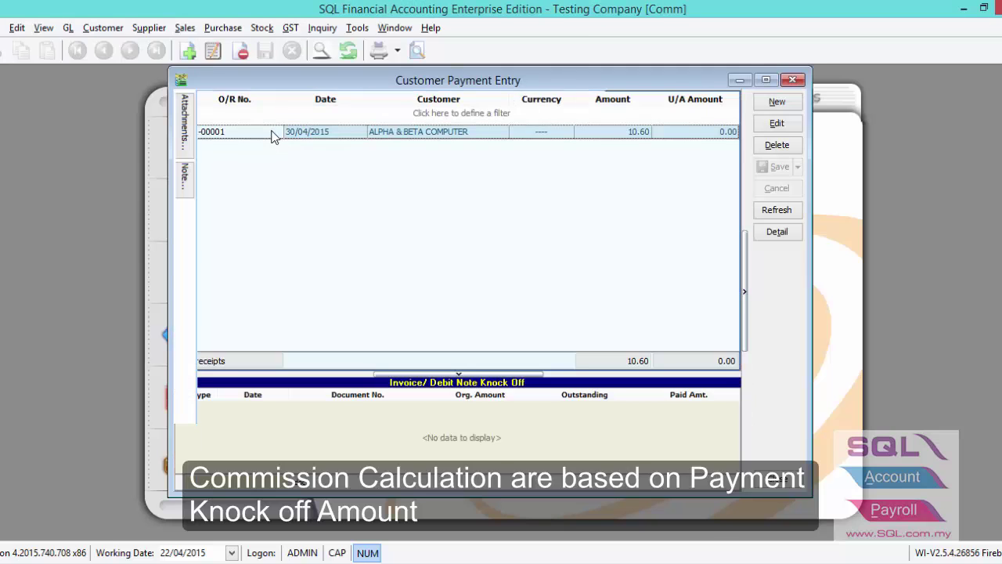
double_click(274, 136)
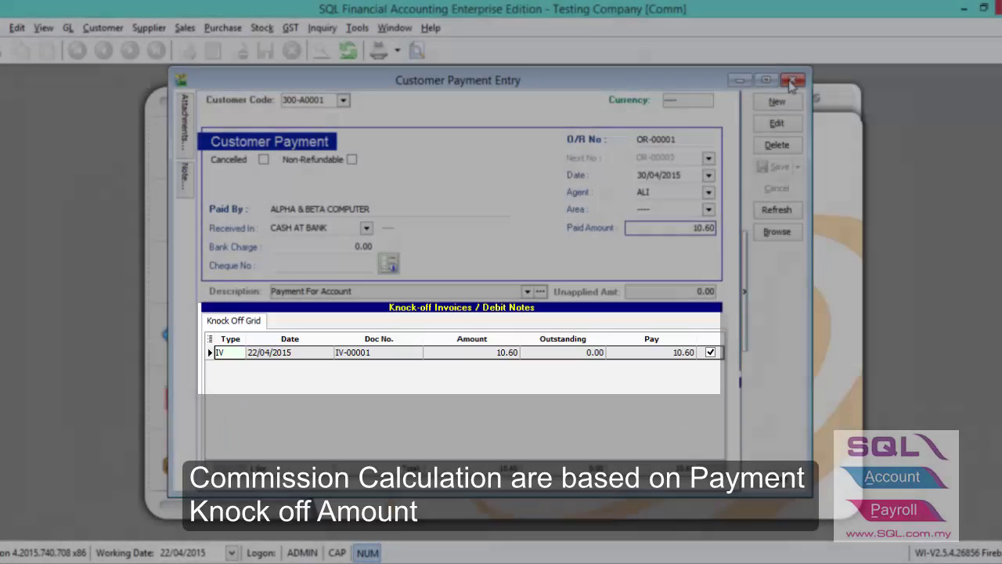
left_click(792, 80)
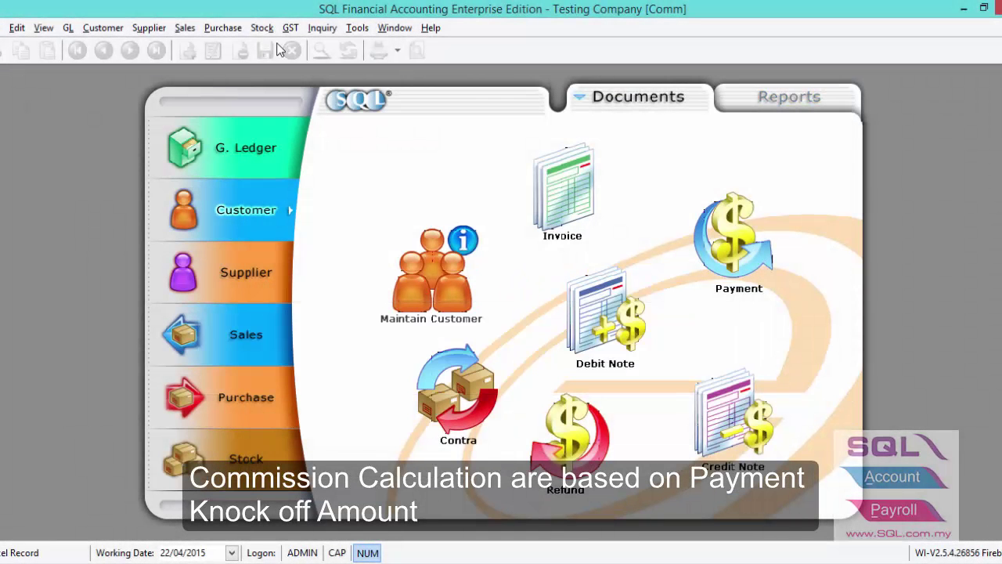
- Run the Customer Payment Listing grouped by Agent, listing OR-00001 for 10.60
left_click(108, 28)
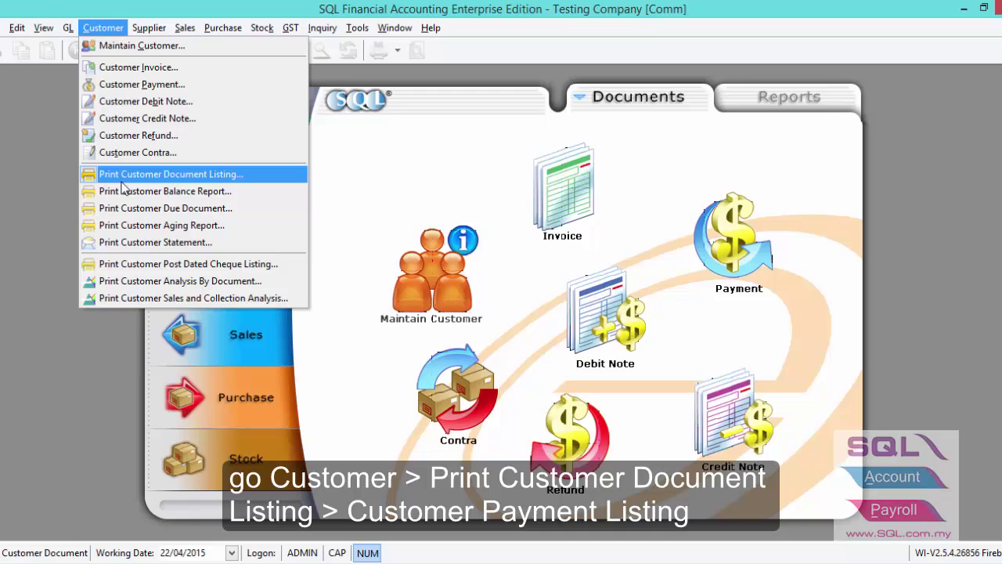
left_click(124, 177)
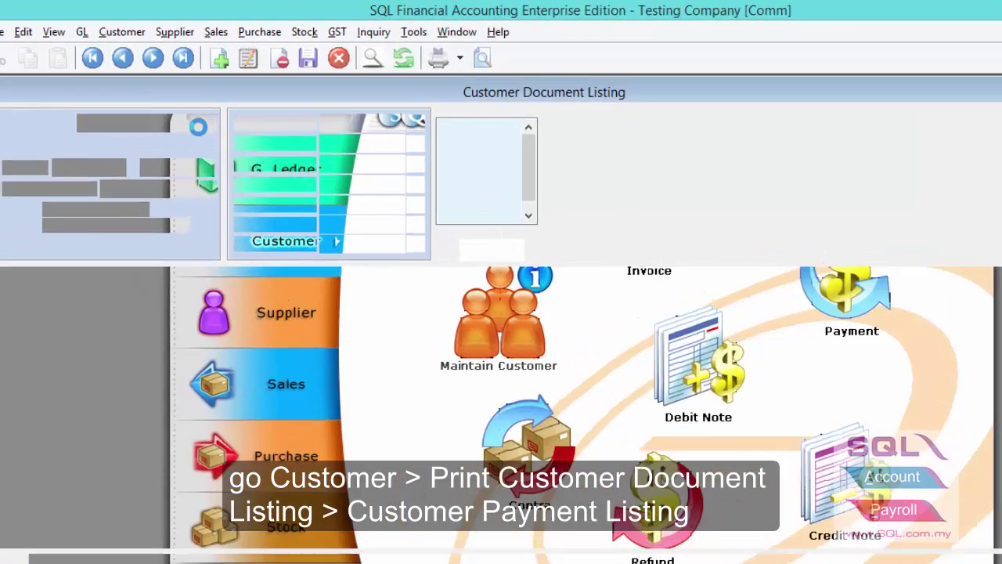
left_click(163, 108)
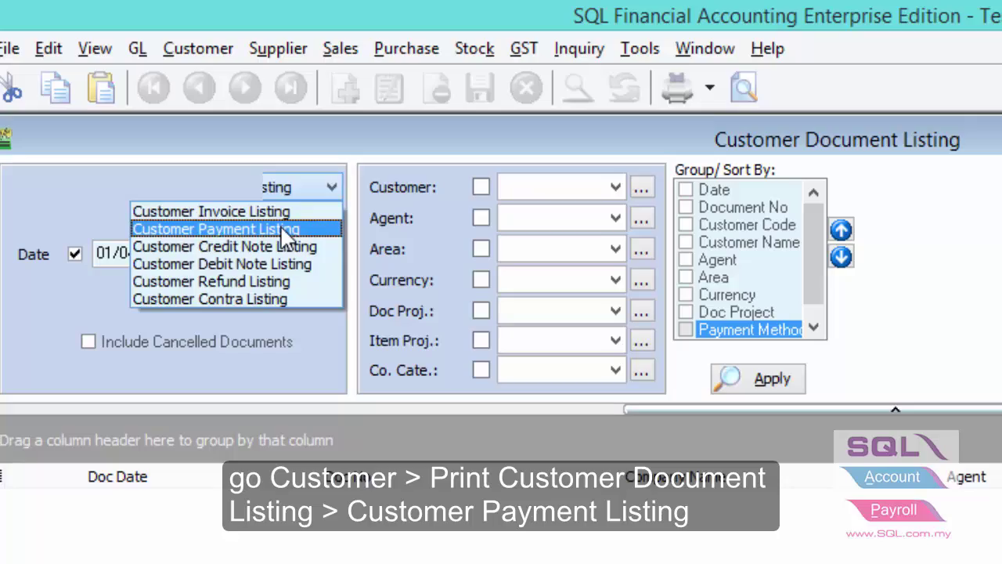
left_click(286, 230)
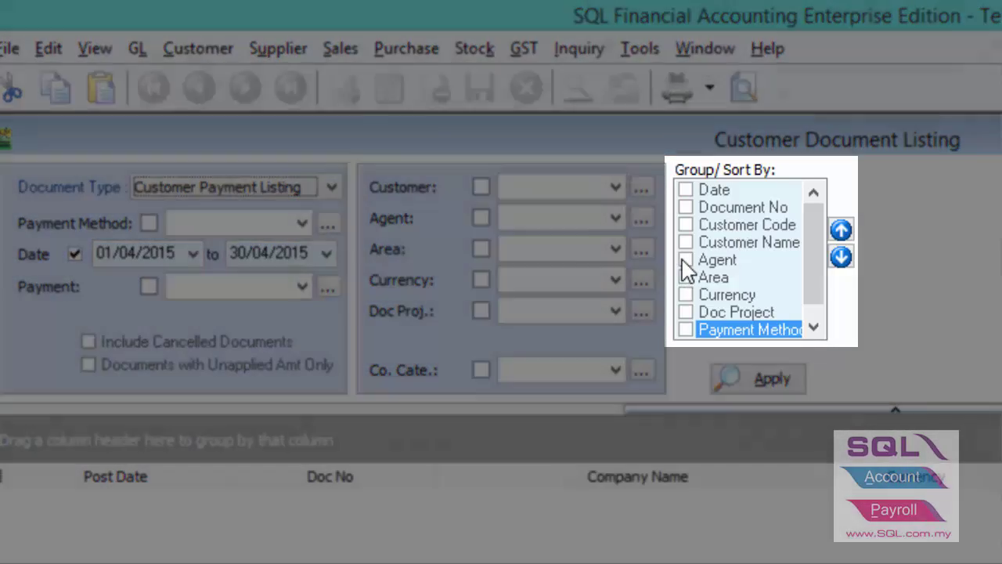
left_click(686, 260)
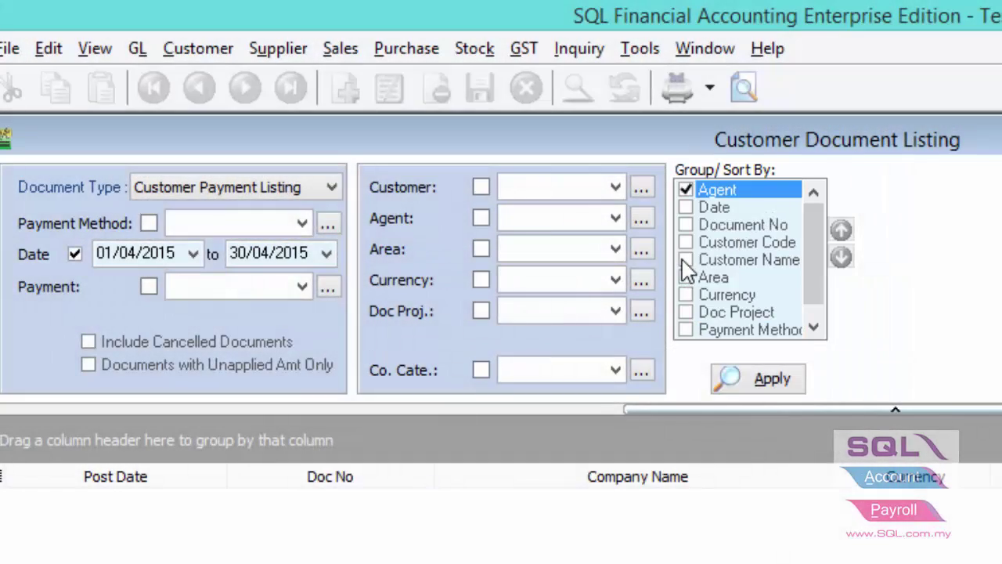
left_click(736, 382)
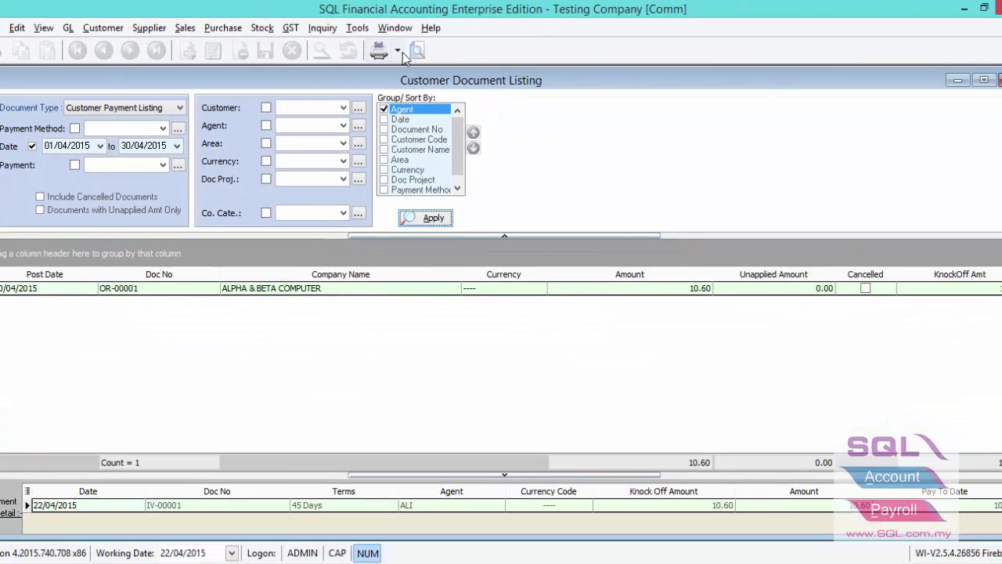
left_click(415, 51)
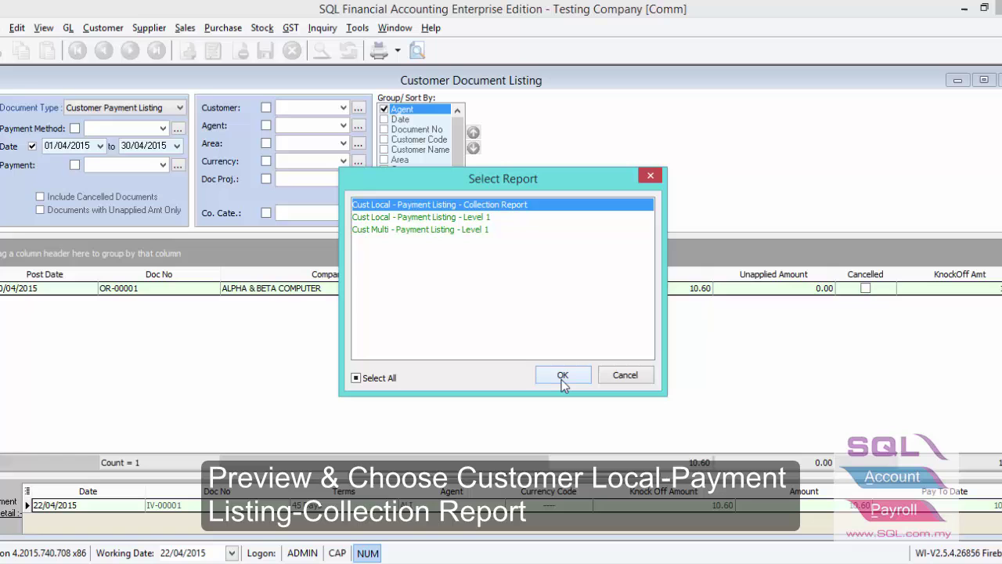
- Preview the Collection Report, showing ALI's 0.50 commission on 10.60 collected
left_click(563, 376)
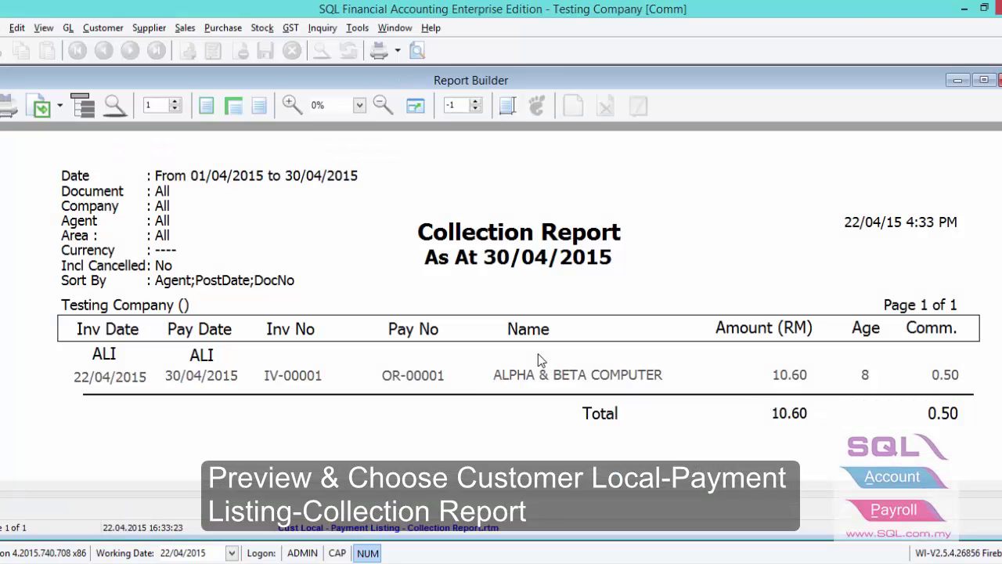